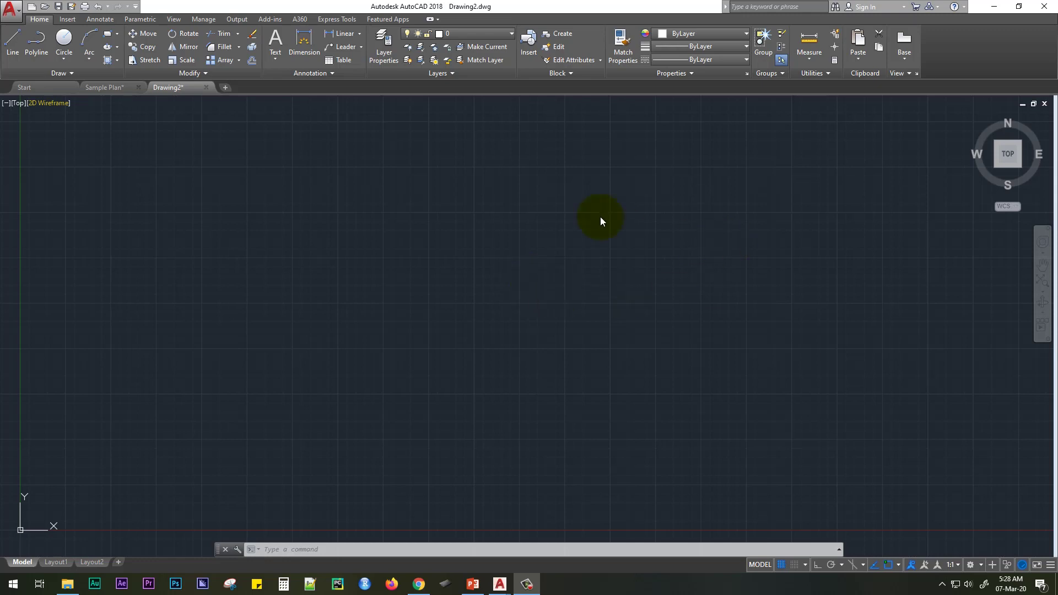
Open the Drawing Units dialog from the application menu's Drawing Utilities.
left_click(12, 10)
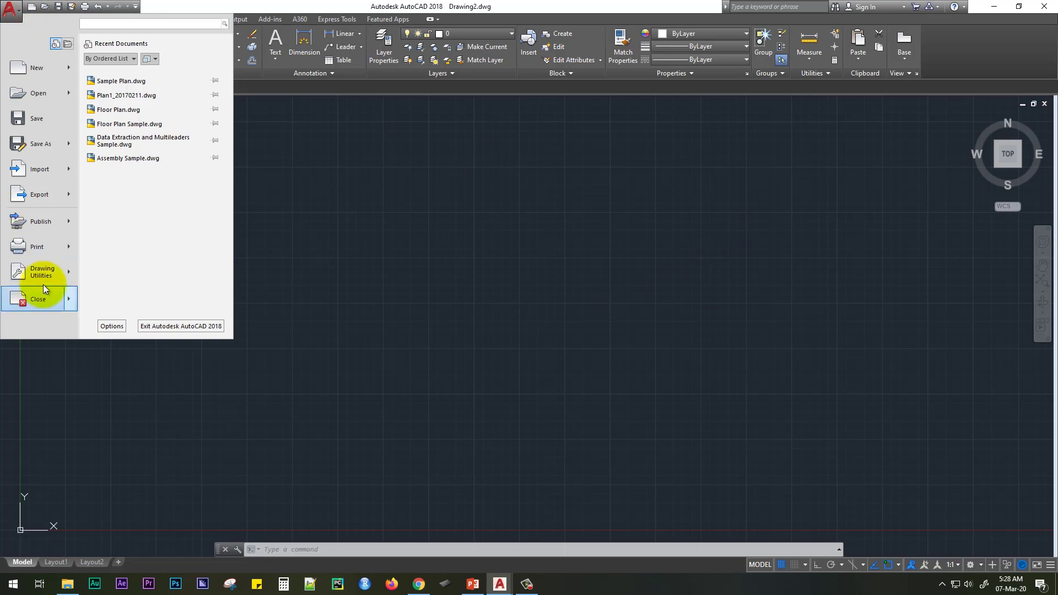
mouse_move(58, 396)
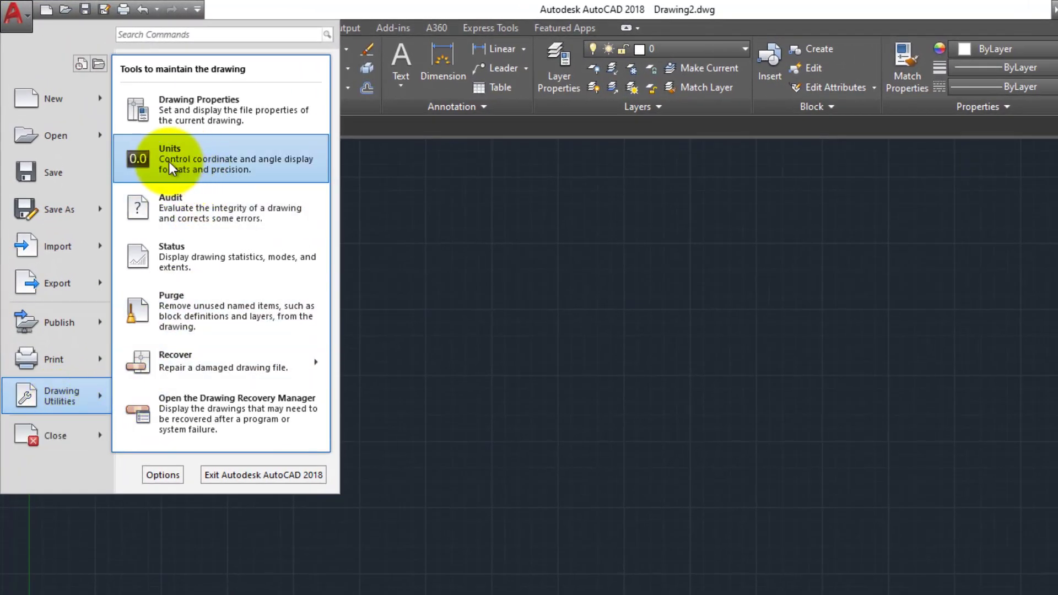
left_click(203, 163)
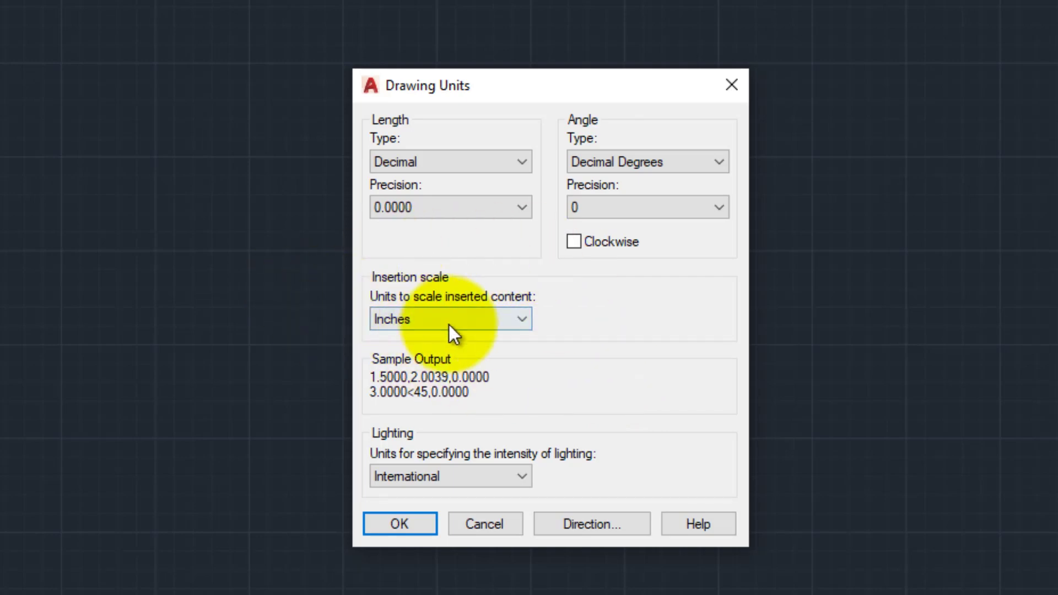
Set the Drawing Units insertion scale to Millimeters.
left_click(485, 318)
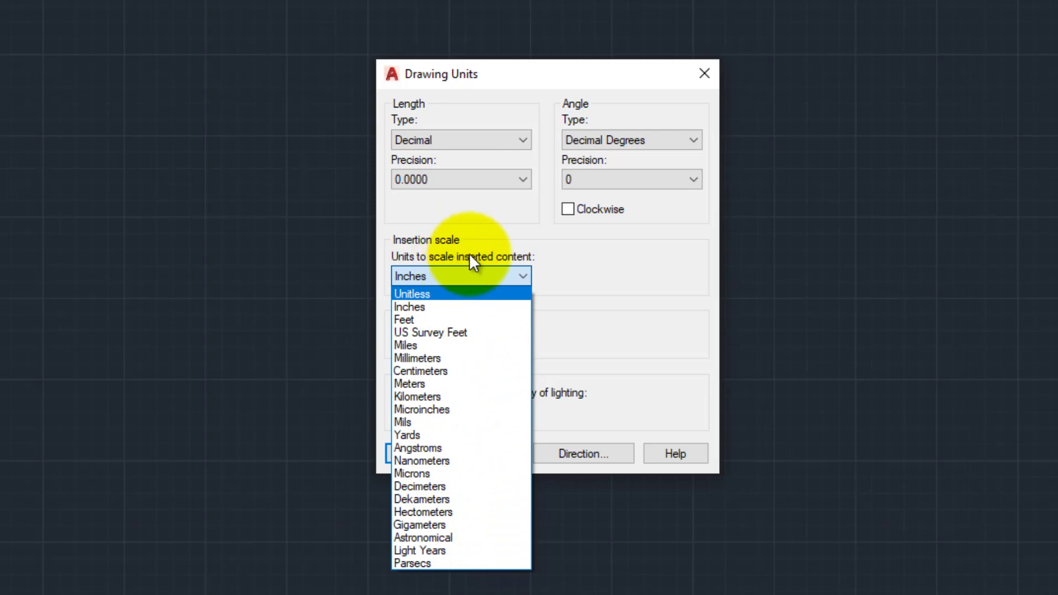
left_click(478, 242)
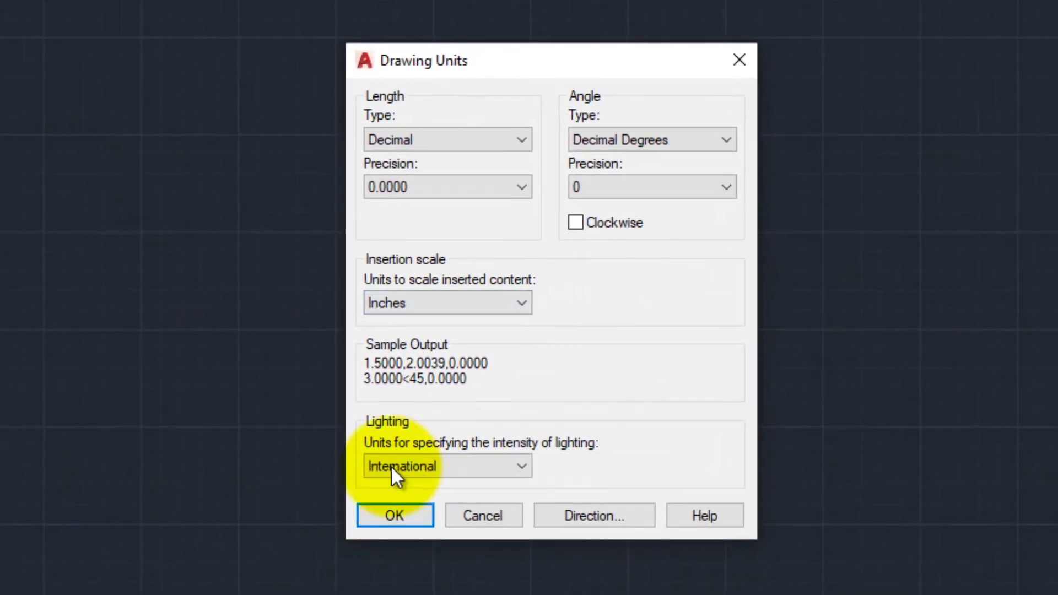
left_click(409, 301)
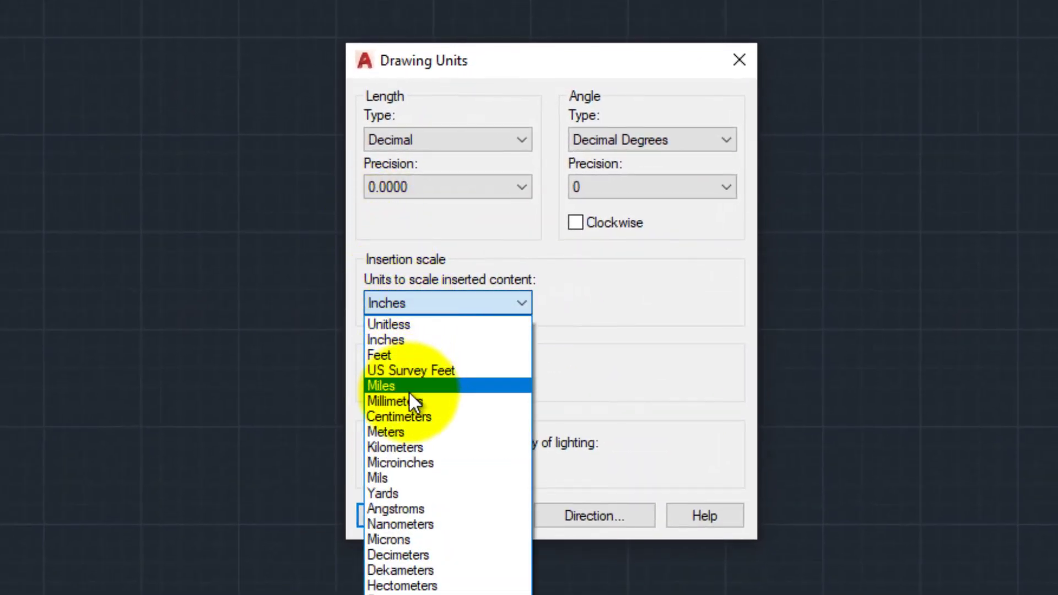
left_click(409, 394)
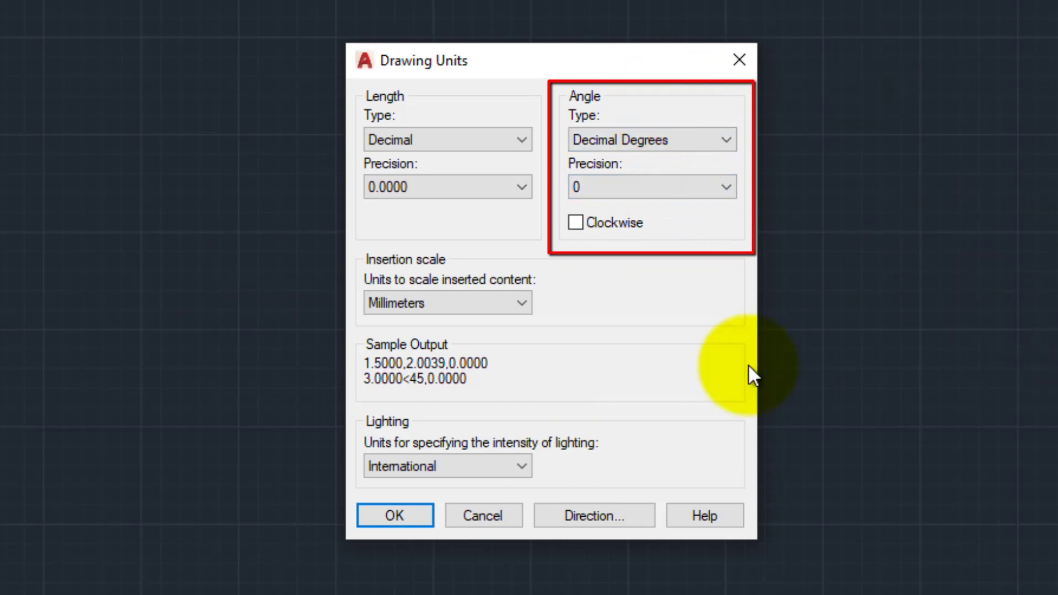
Change the angle type to Deg/Min/Sec so sample angles read 45d.
left_click(619, 144)
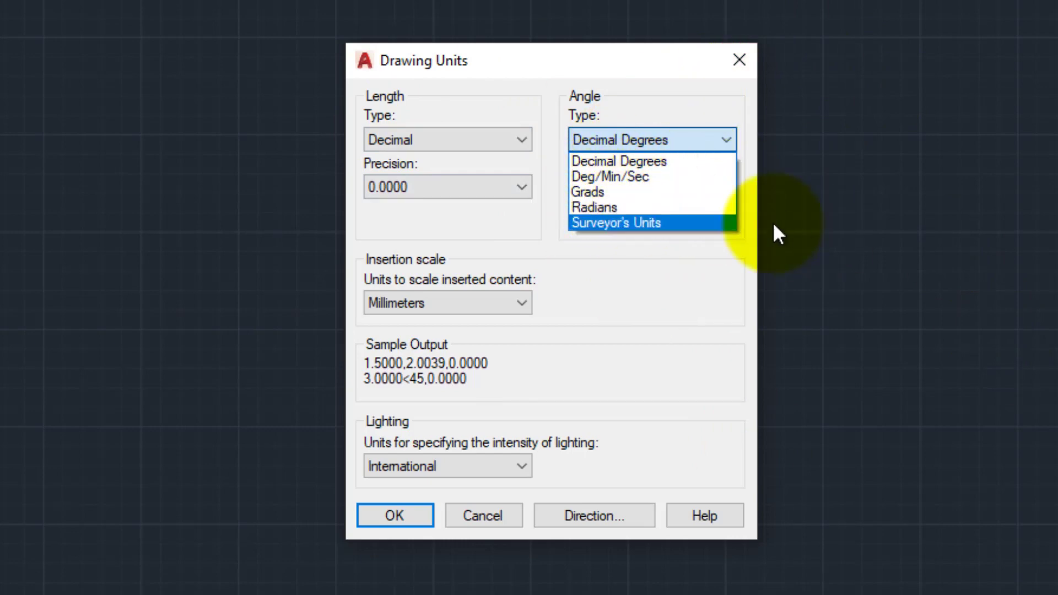
left_click(614, 373)
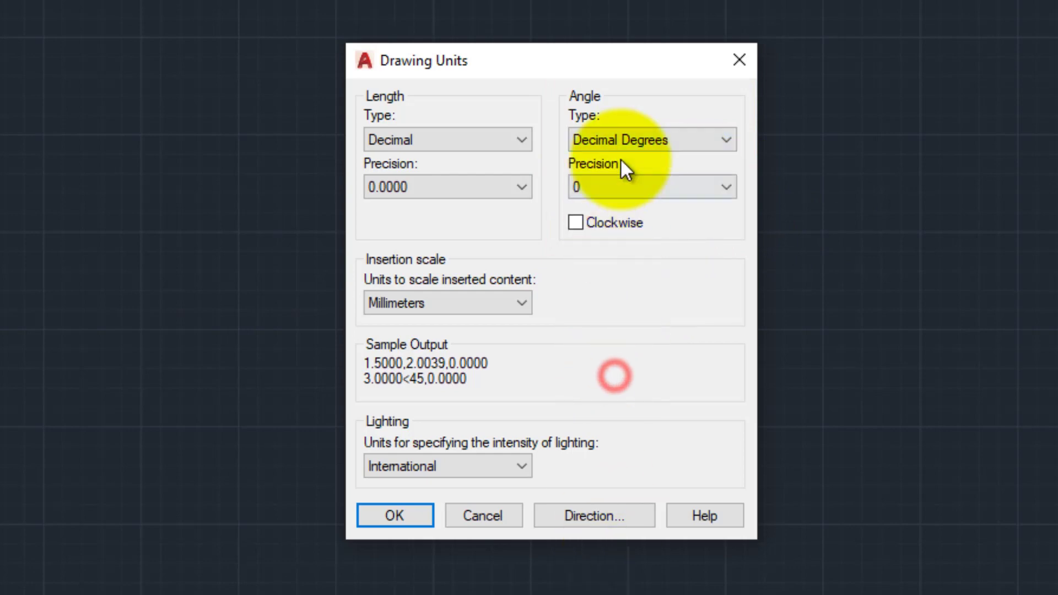
left_click(629, 137)
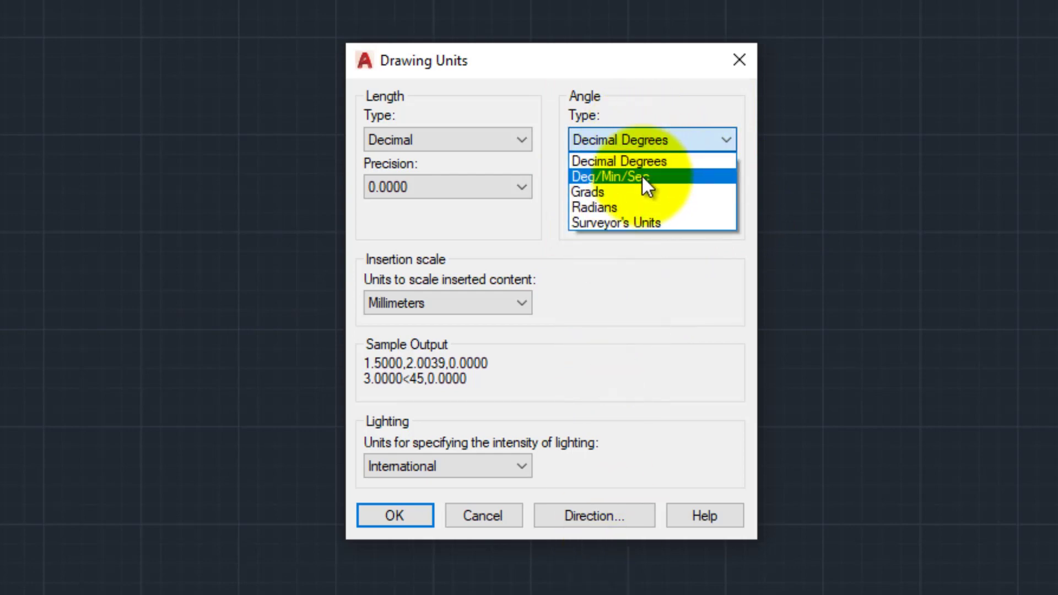
left_click(576, 177)
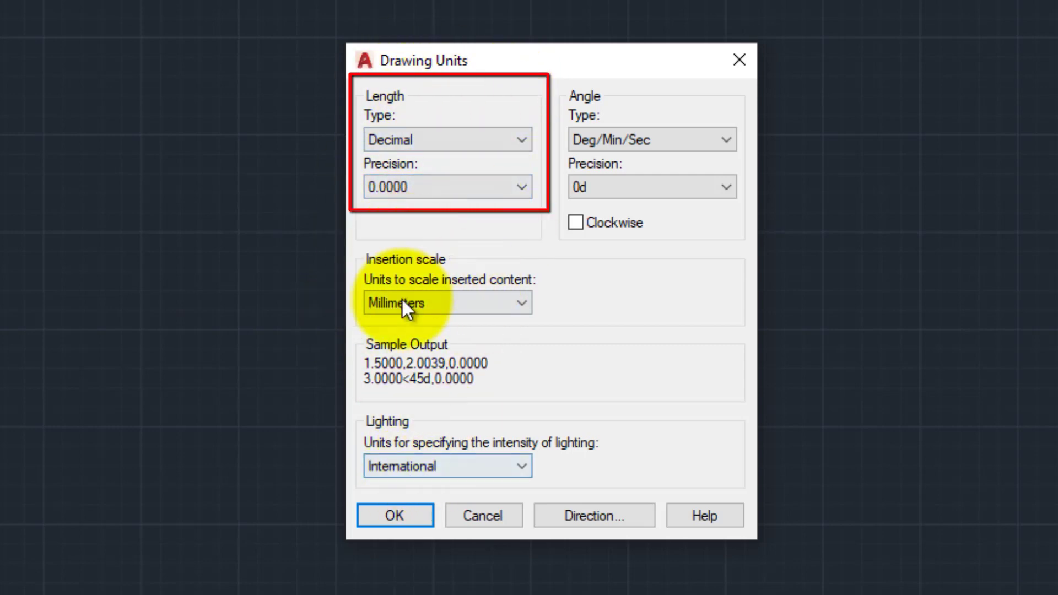
Confirm Decimal length at 0.0000 precision with Millimeters insertion scale, and apply the units.
left_click(441, 304)
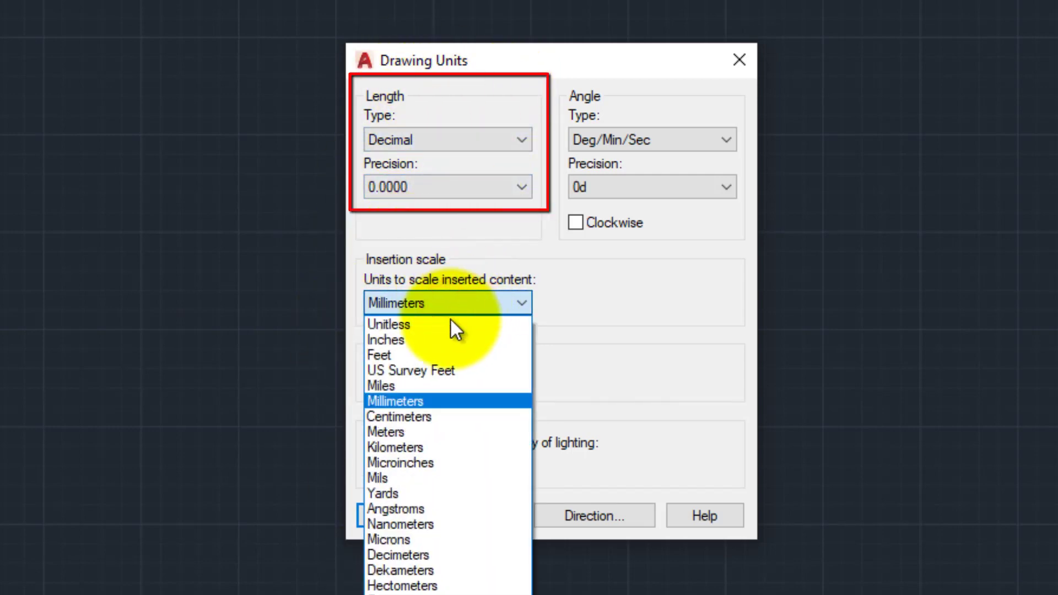
left_click(439, 338)
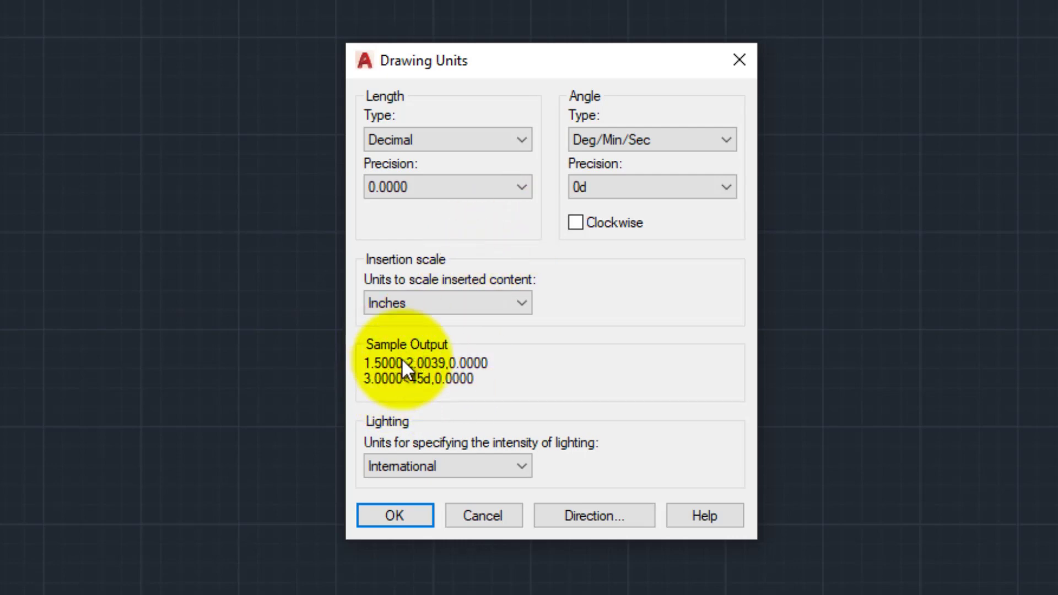
left_click(458, 140)
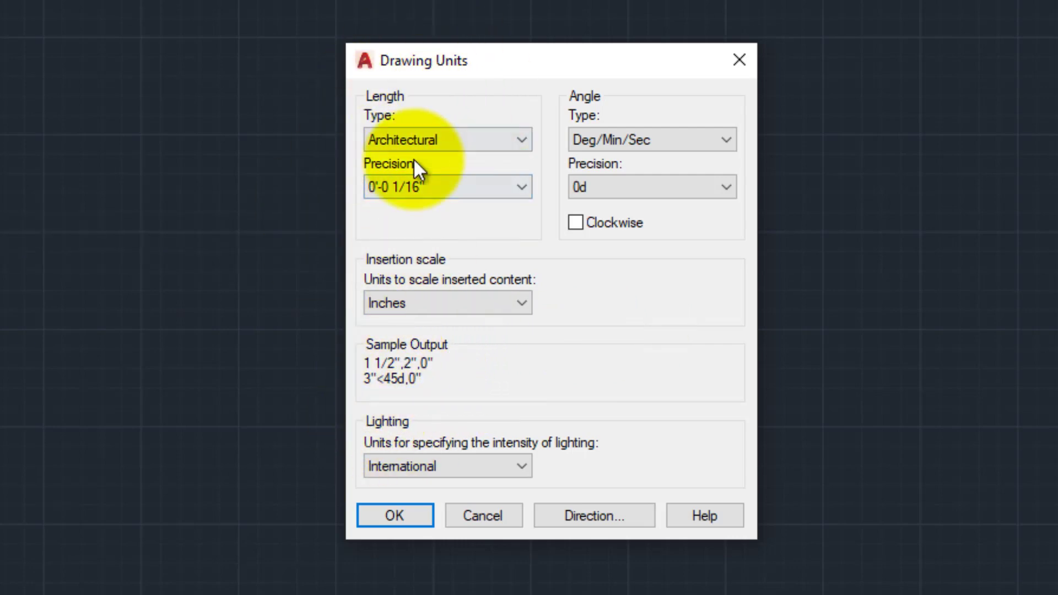
left_click(414, 140)
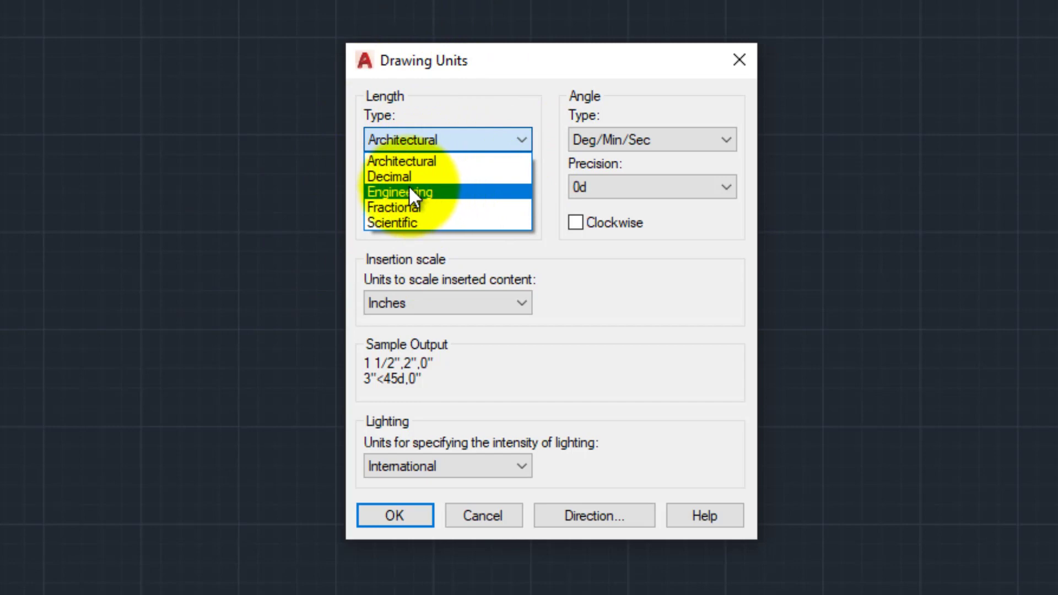
left_click(391, 171)
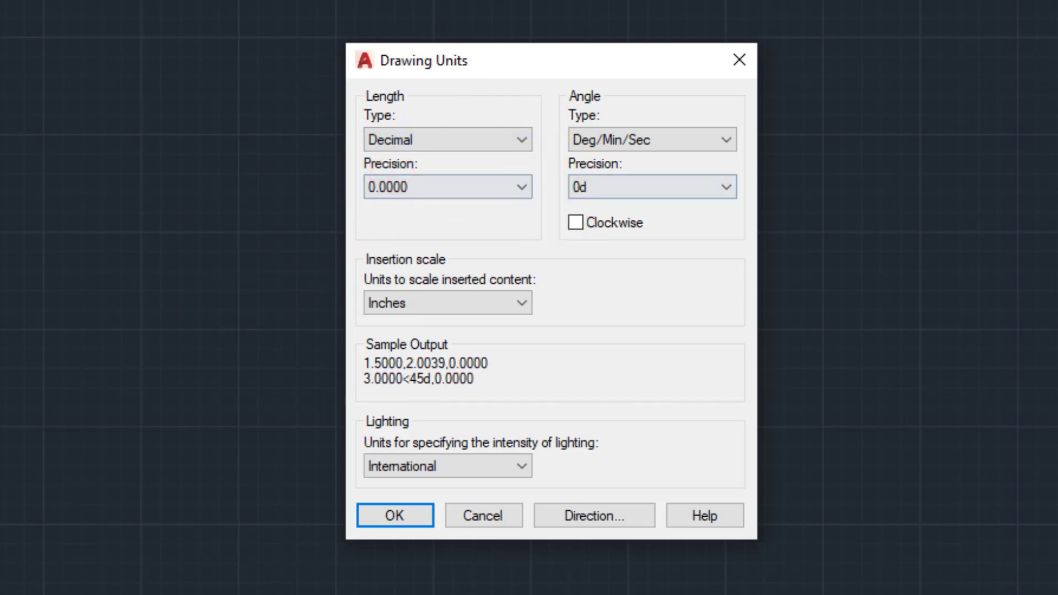
left_click(421, 306)
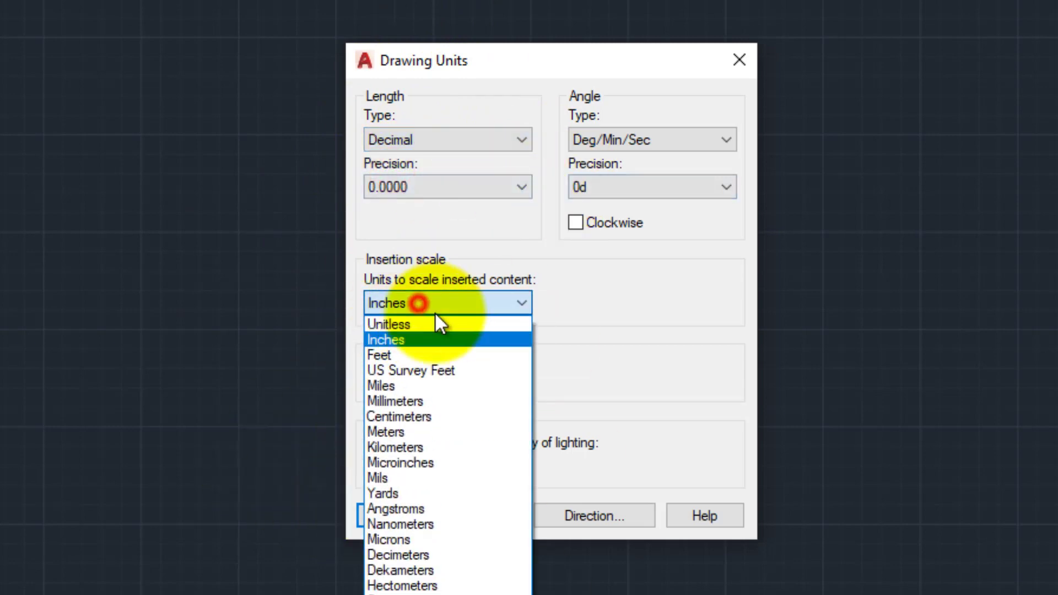
left_click(420, 403)
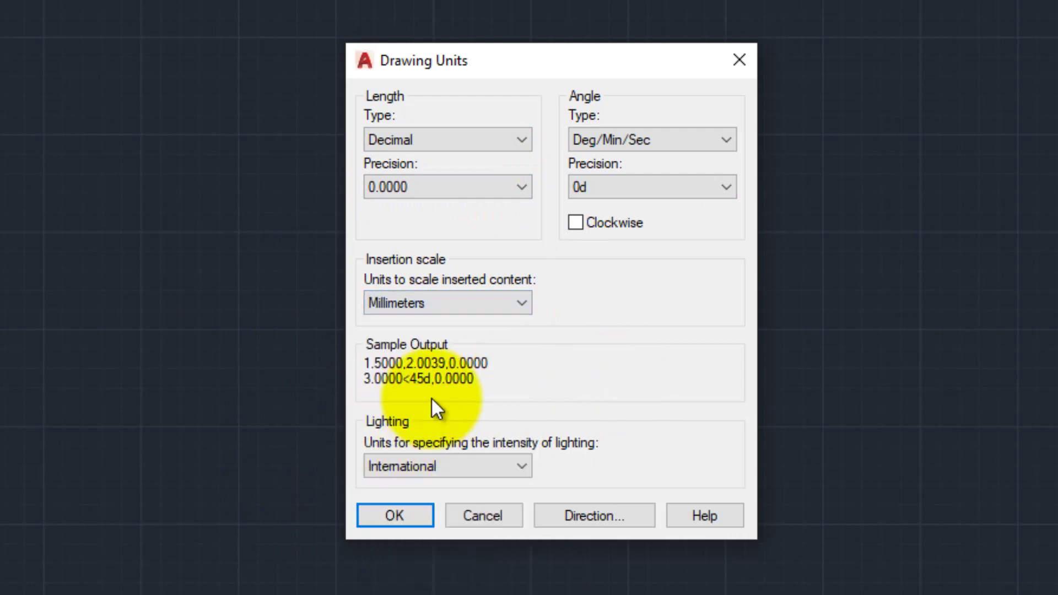
left_click(398, 205)
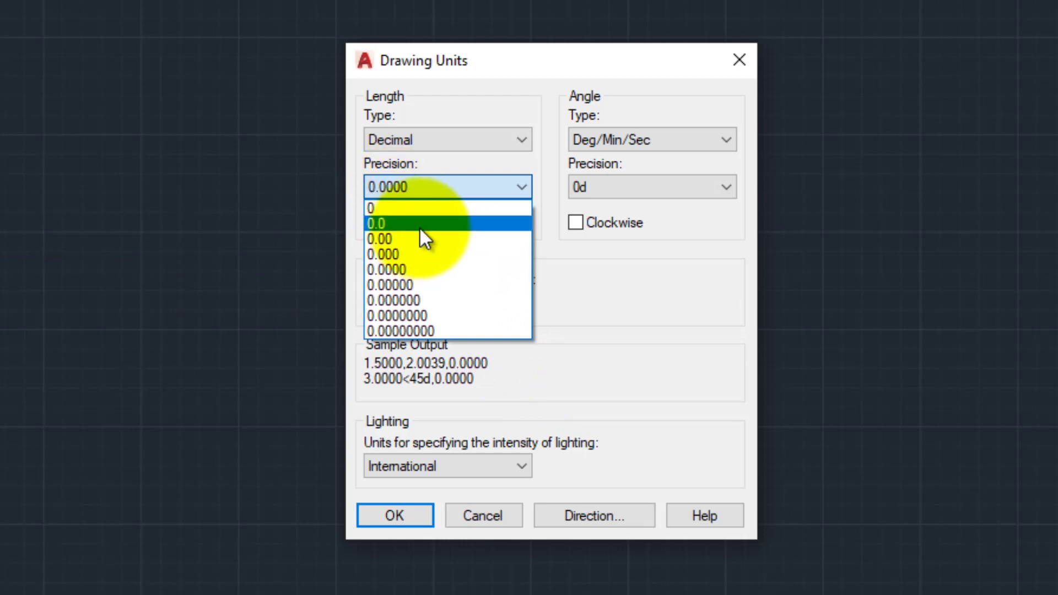
left_click(434, 238)
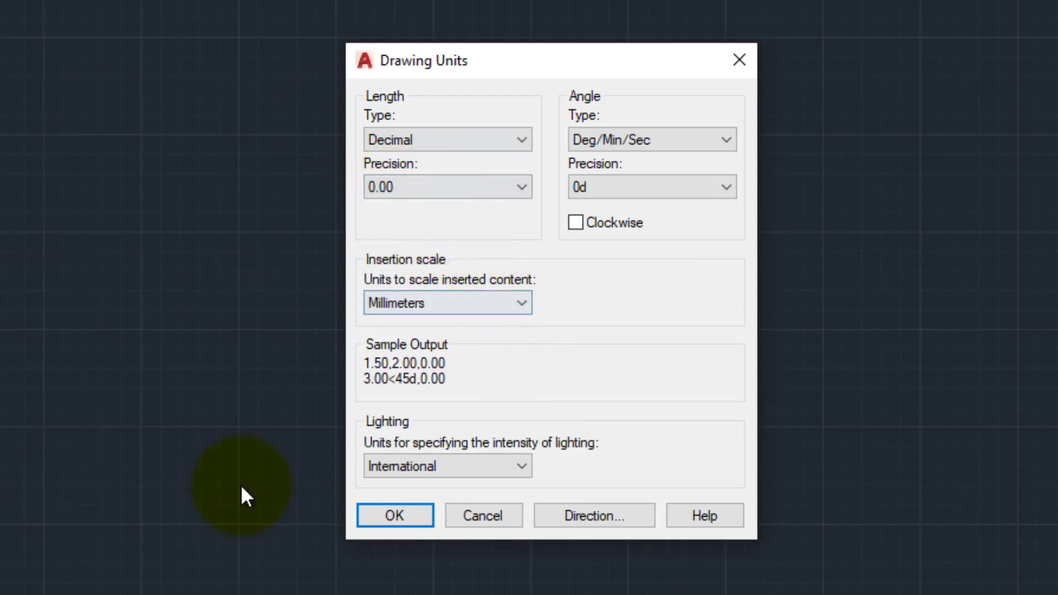
left_click(433, 190)
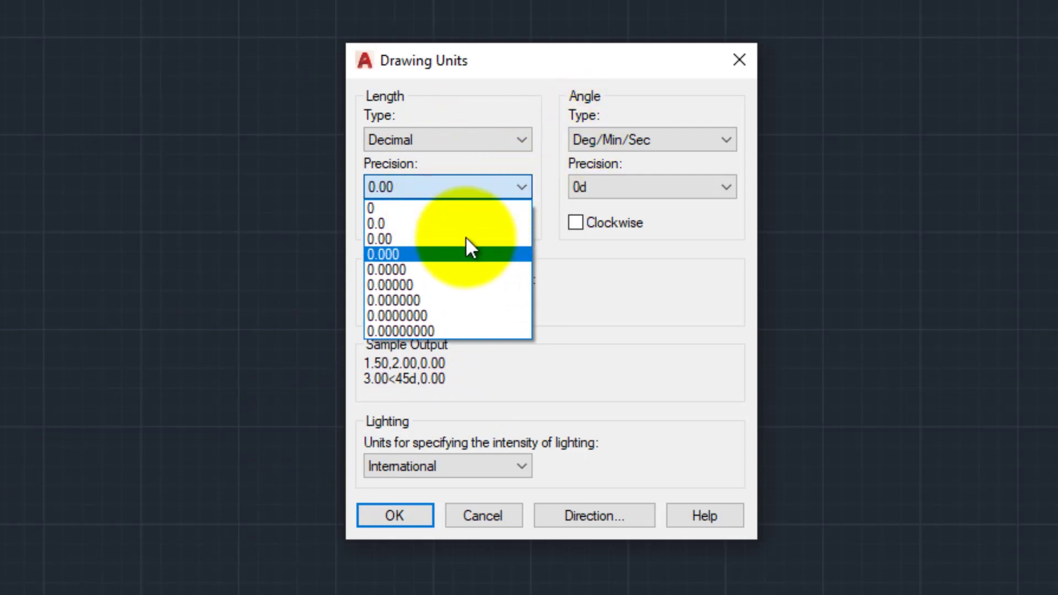
left_click(435, 270)
left_click(392, 516)
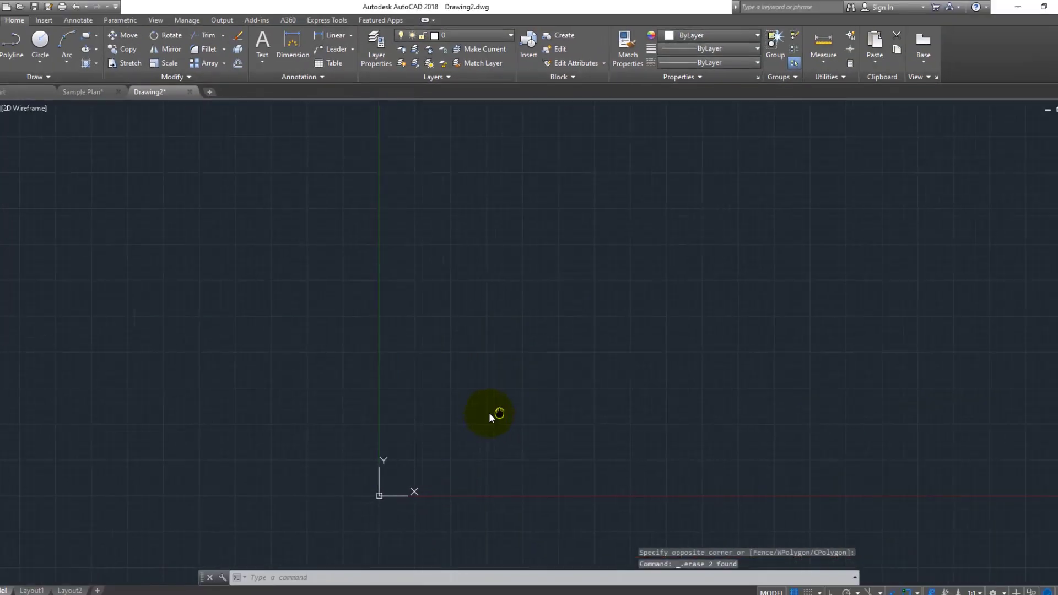
Draw a 100-unit line from a picked start point with the L command.
middle_click_drag(489, 412, 409, 402)
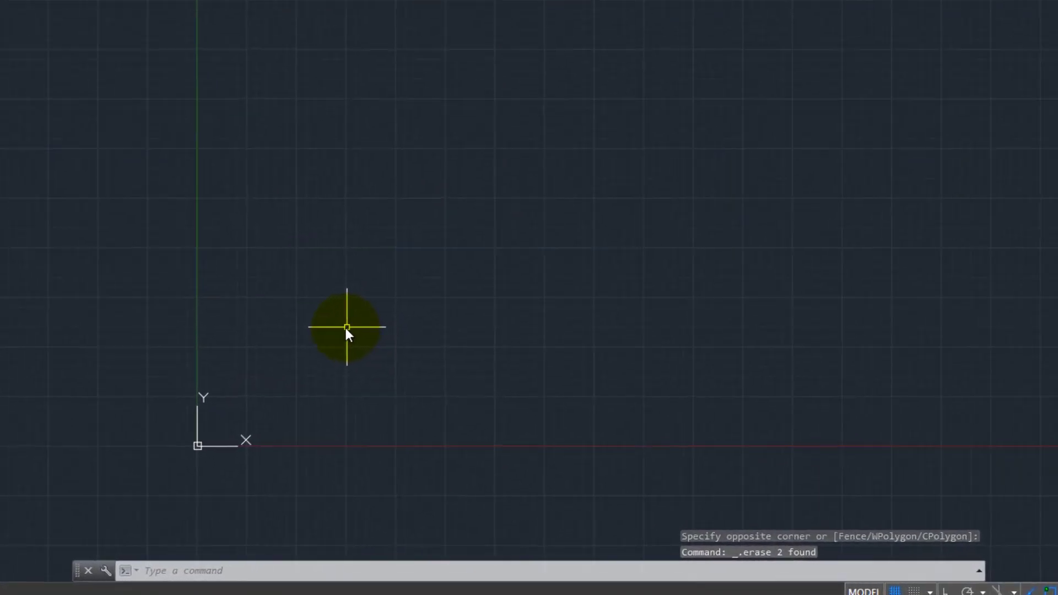
type("l")
left_click(329, 409)
left_click(212, 280)
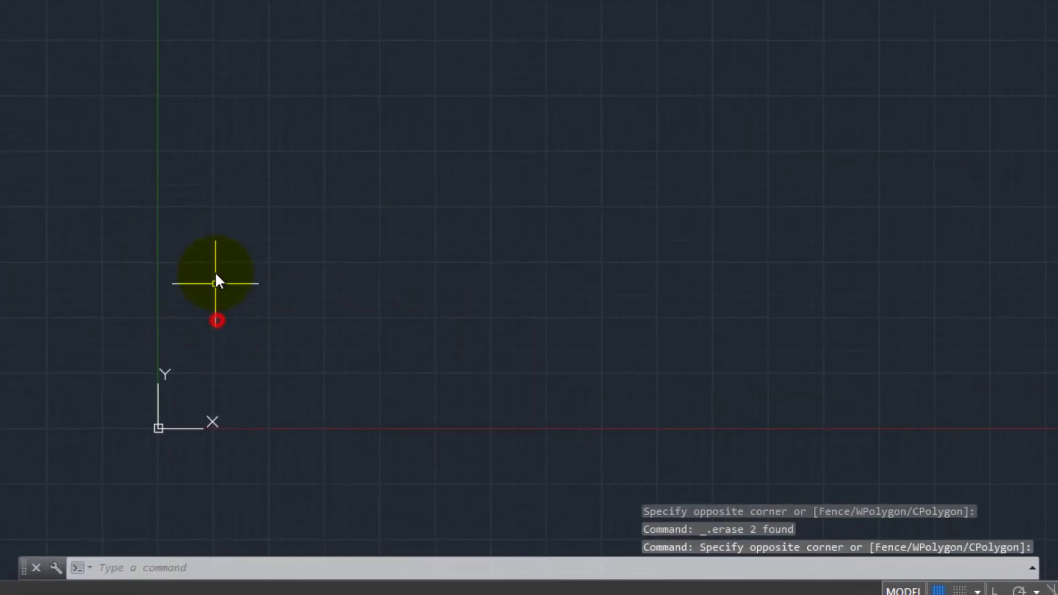
type("l")
key("Return")
left_click(207, 254)
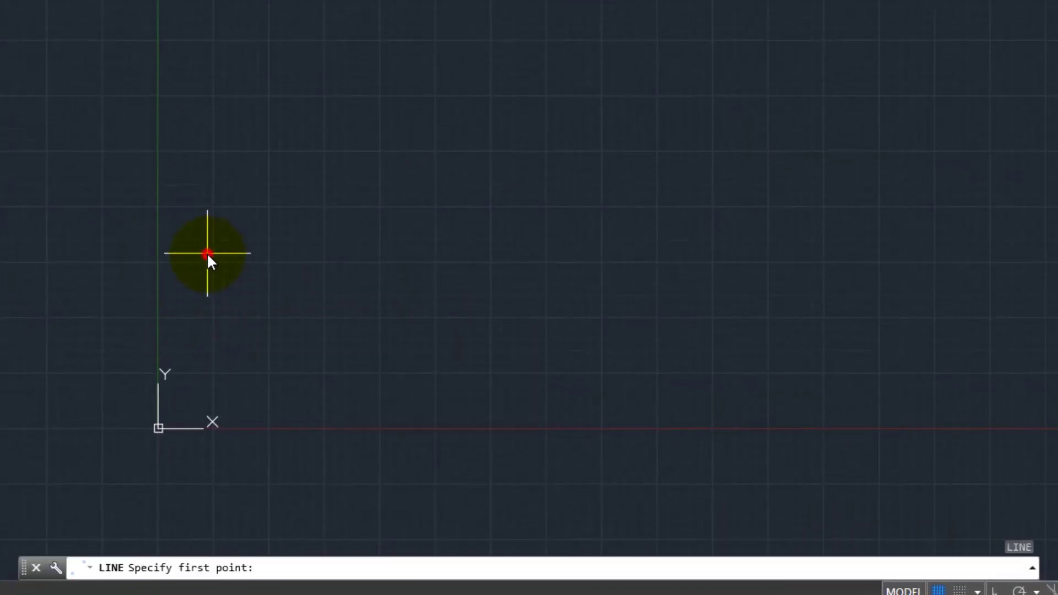
type("100")
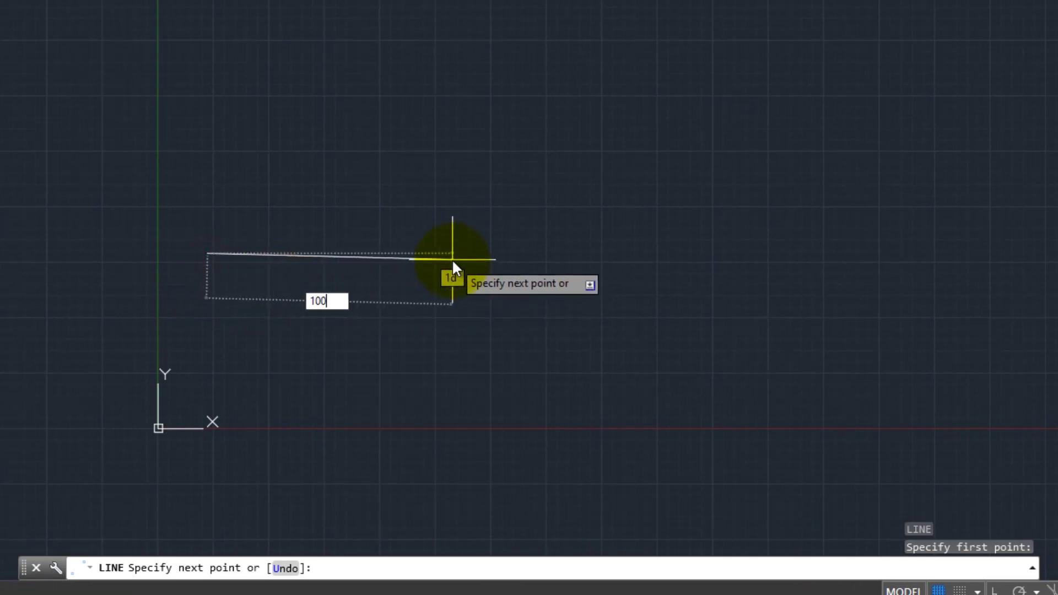
key("Return")
key("Return")
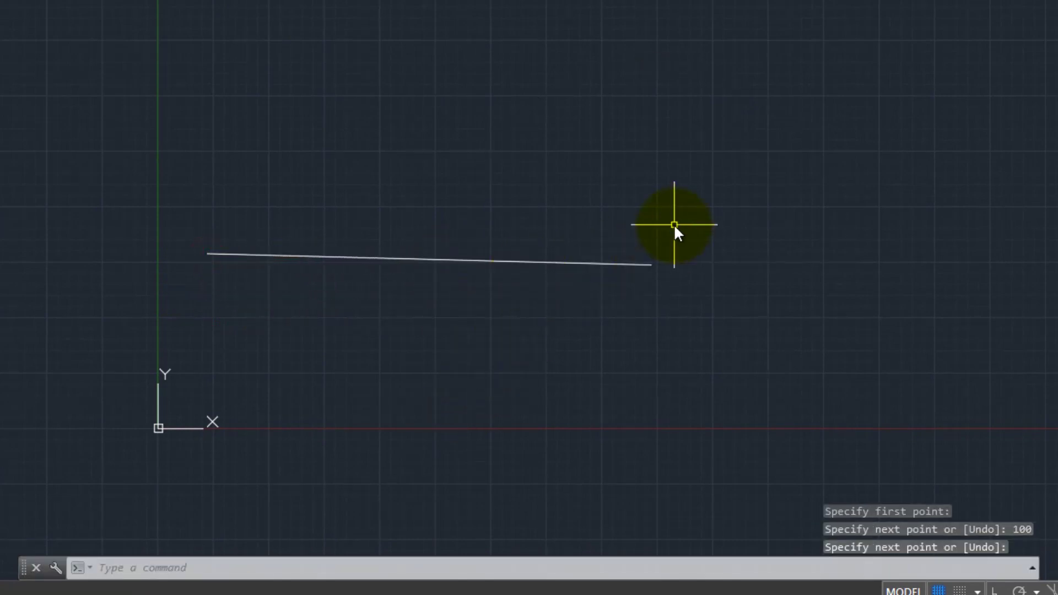
Zoom out to recentre on the new line and enter the DI distance command.
scroll(562, 346, "up", 2)
scroll(562, 345, "down", 1)
middle_click_drag(562, 345, 635, 417)
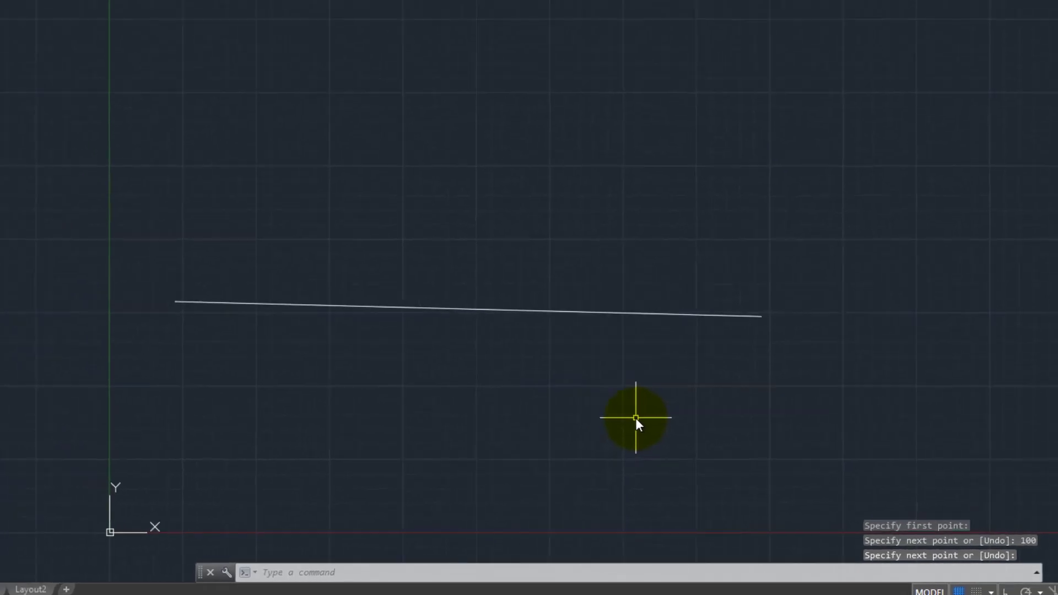
type("DI")
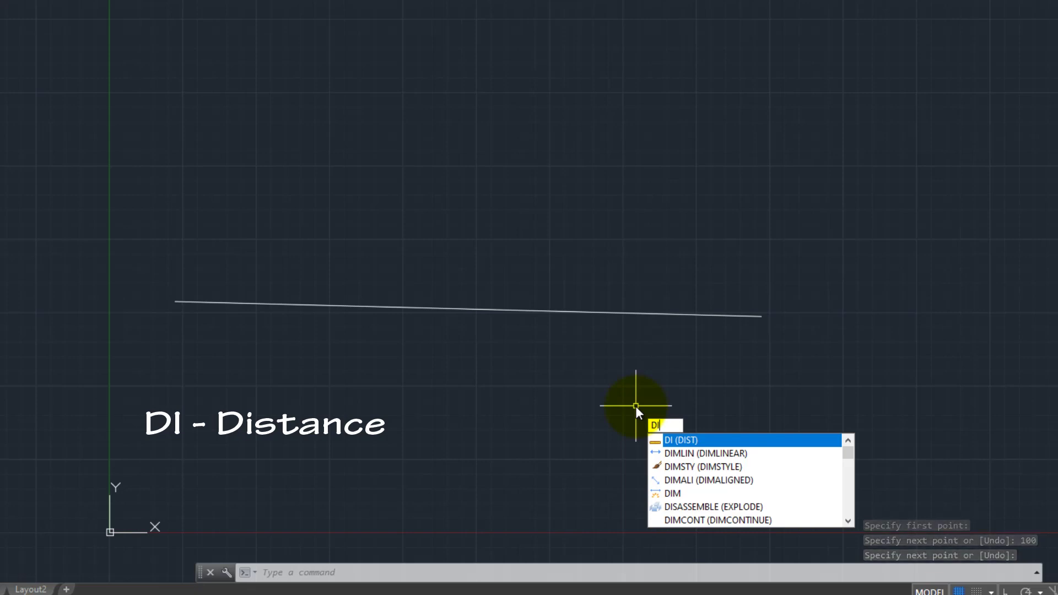
Measure the line with DIST from its left endpoint, reading 100.0000, then cancel.
key("Return")
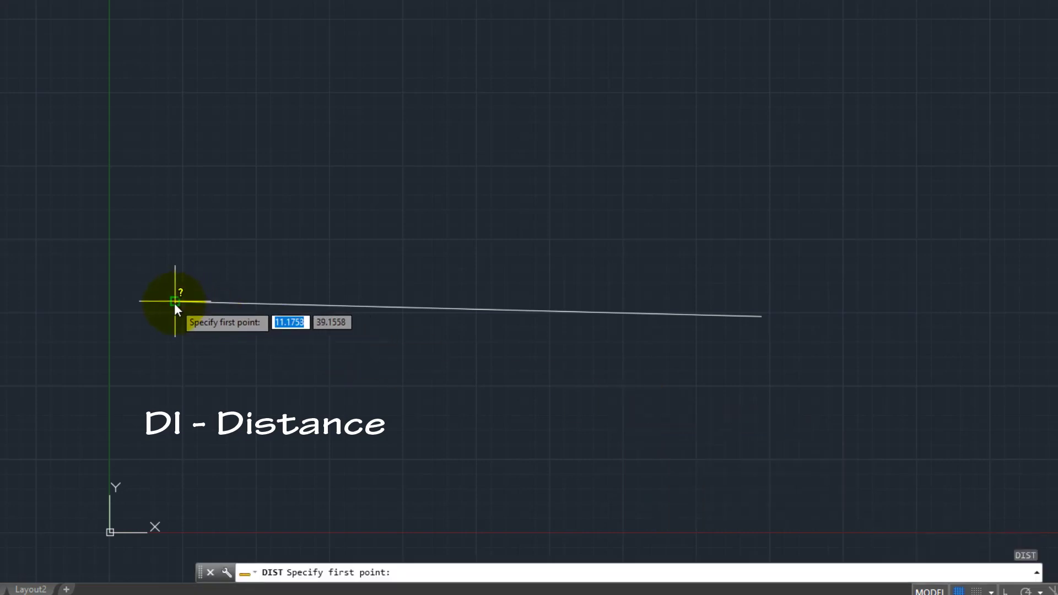
left_click(174, 302)
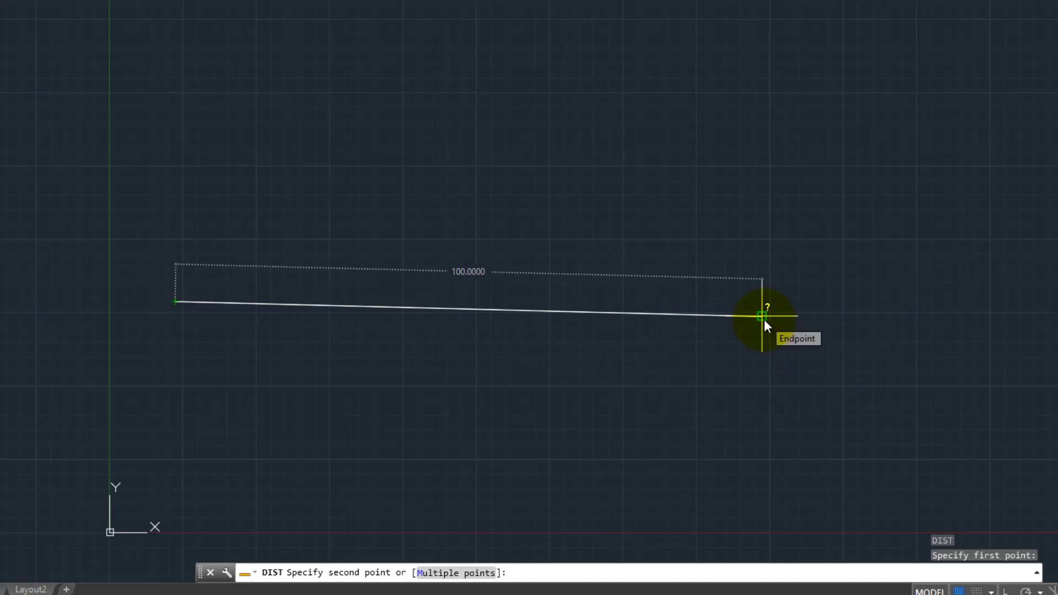
key("Escape")
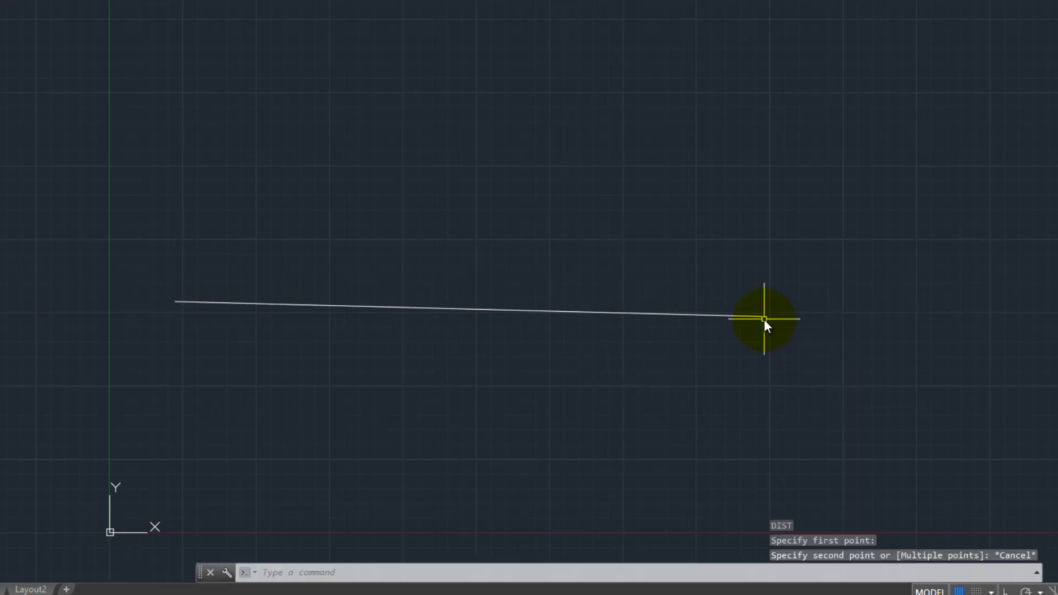